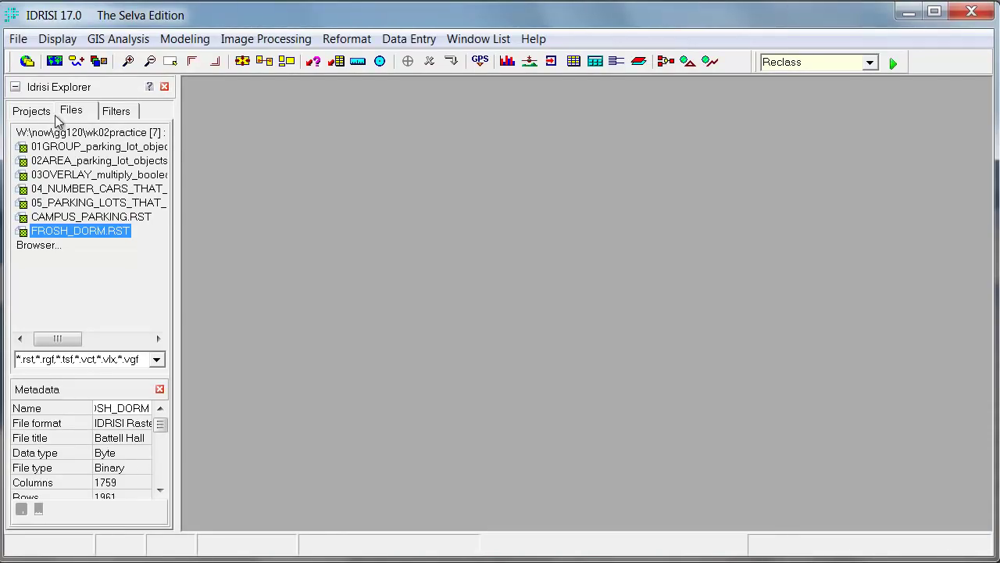
Display the FROSH_DORM raster and open the Distance module with FROSH_DORM as the feature image
{"action": "double_click", "coordinate": [67, 231]}
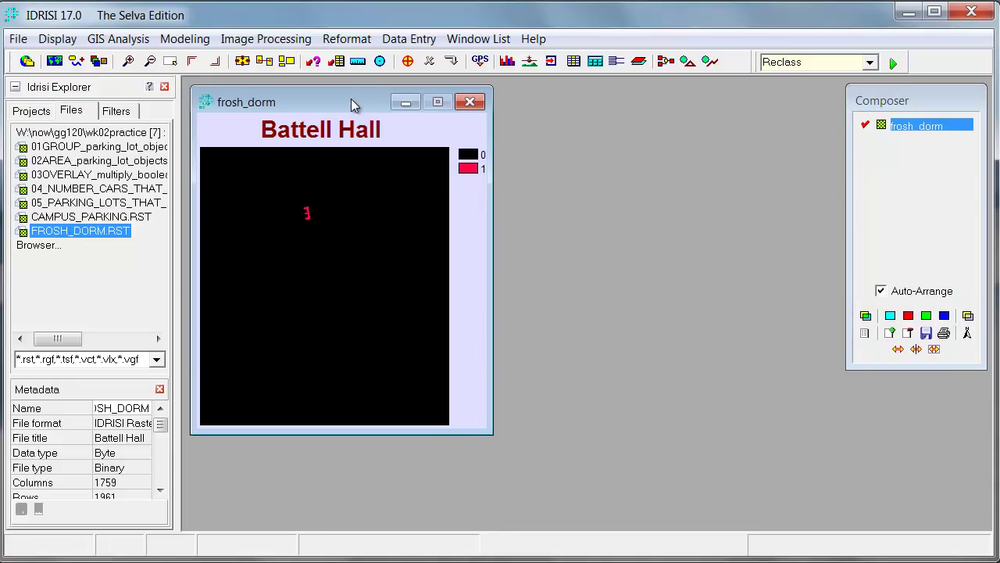
{"action": "left_click_drag", "start_coordinate": [350, 100], "coordinate": [455, 139]}
{"action": "left_click", "coordinate": [832, 64]}
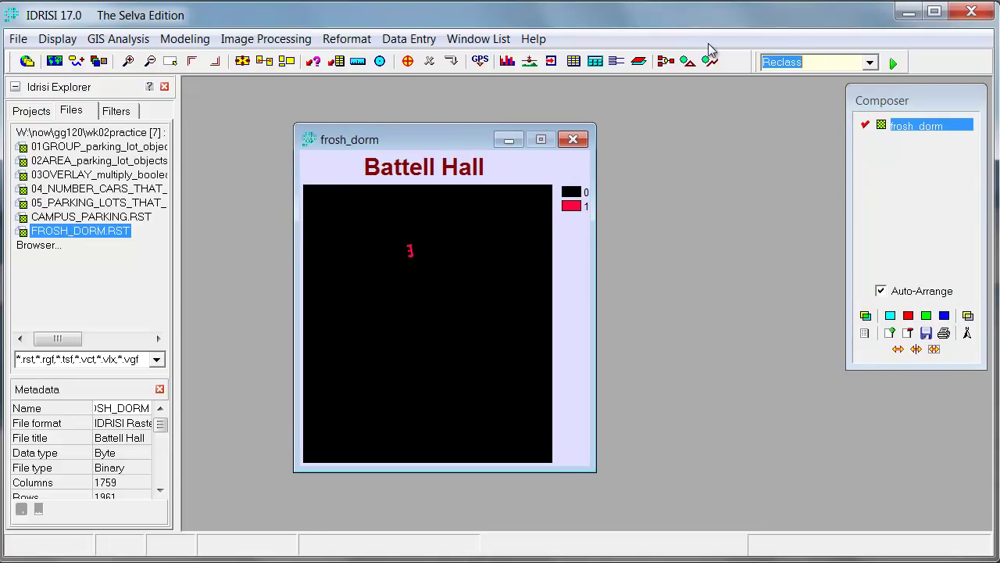
{"action": "type", "text": "Di"}
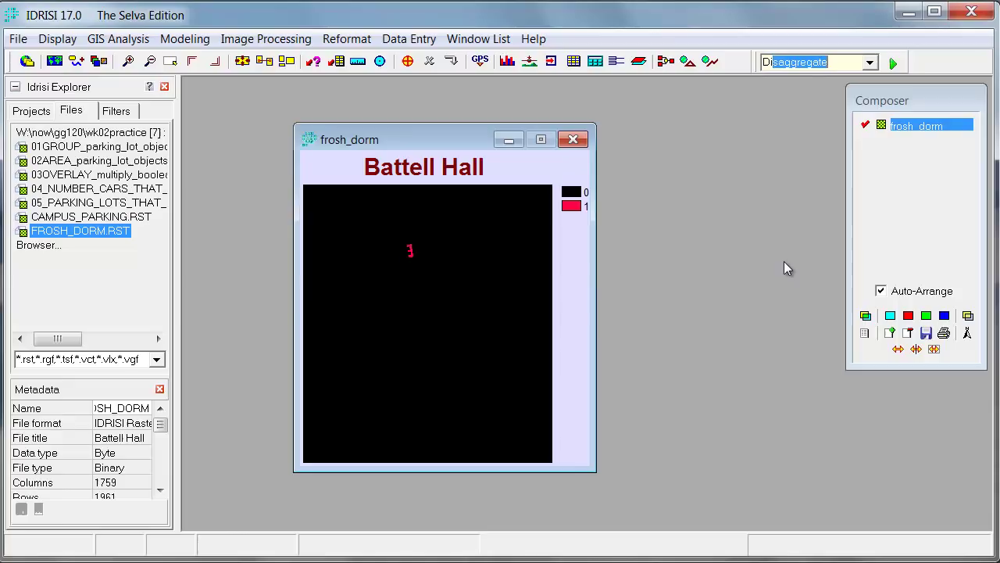
{"action": "type", "text": "stance"}
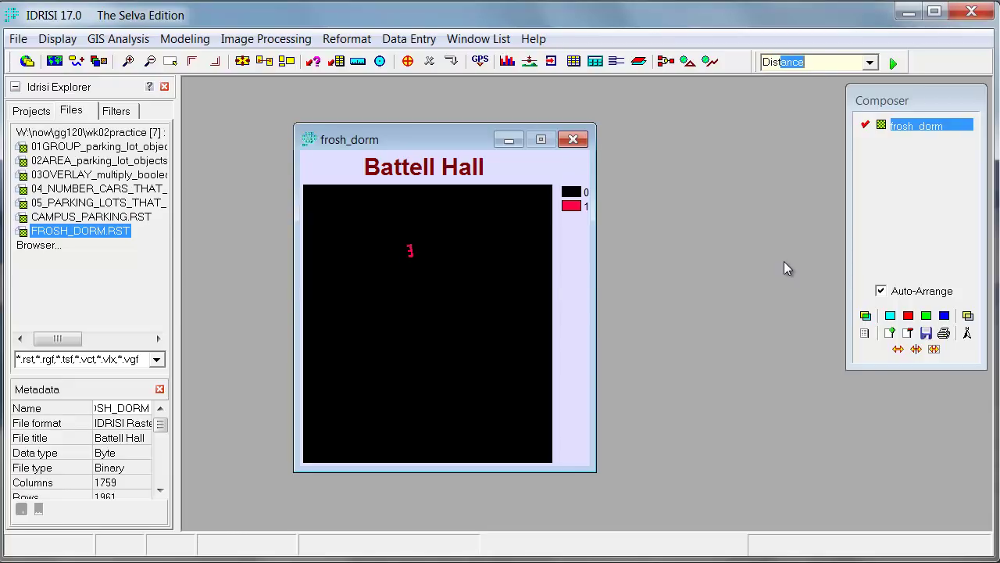
{"action": "key", "text": "Return"}
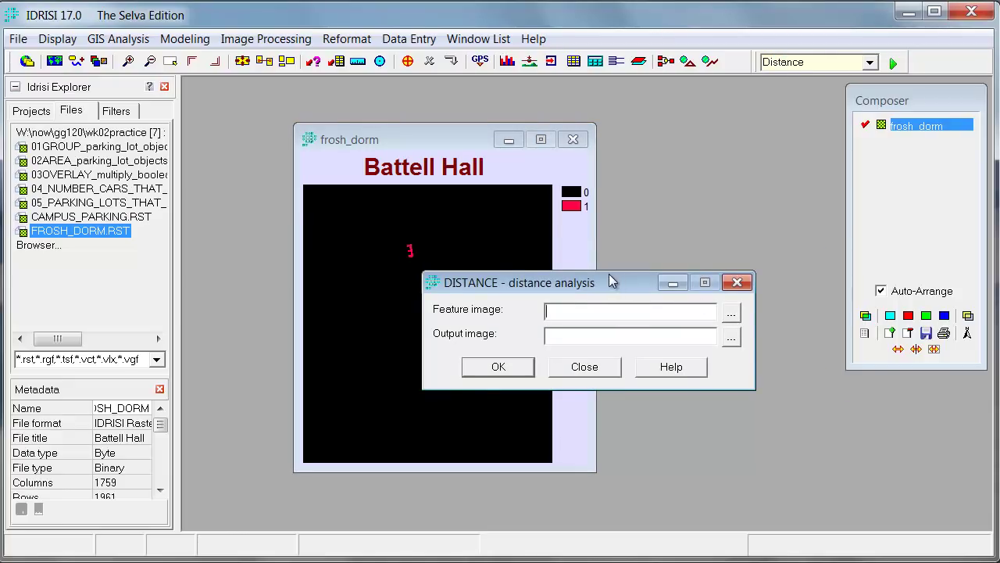
{"action": "left_click_drag", "start_coordinate": [609, 282], "coordinate": [790, 179]}
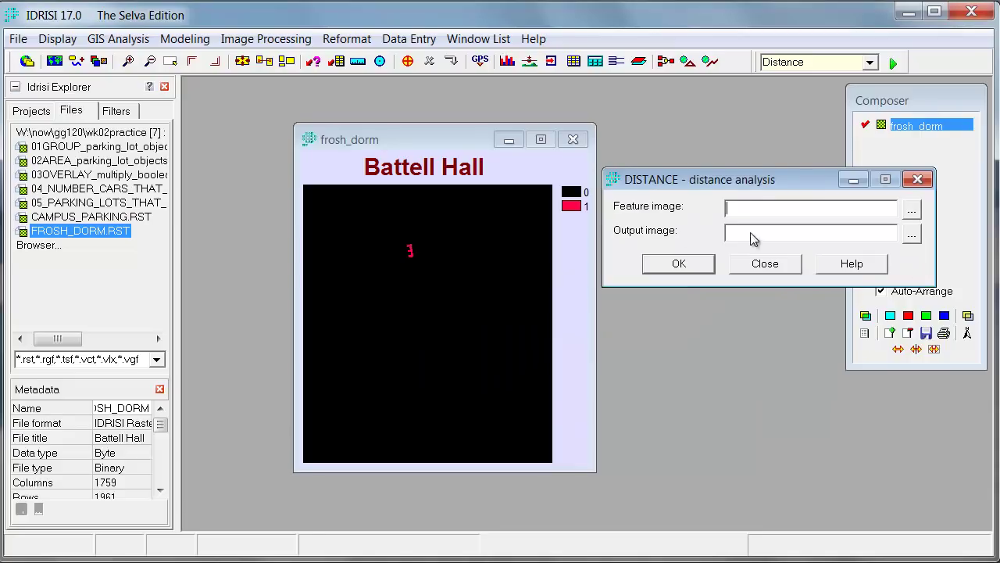
{"action": "left_click", "coordinate": [913, 215]}
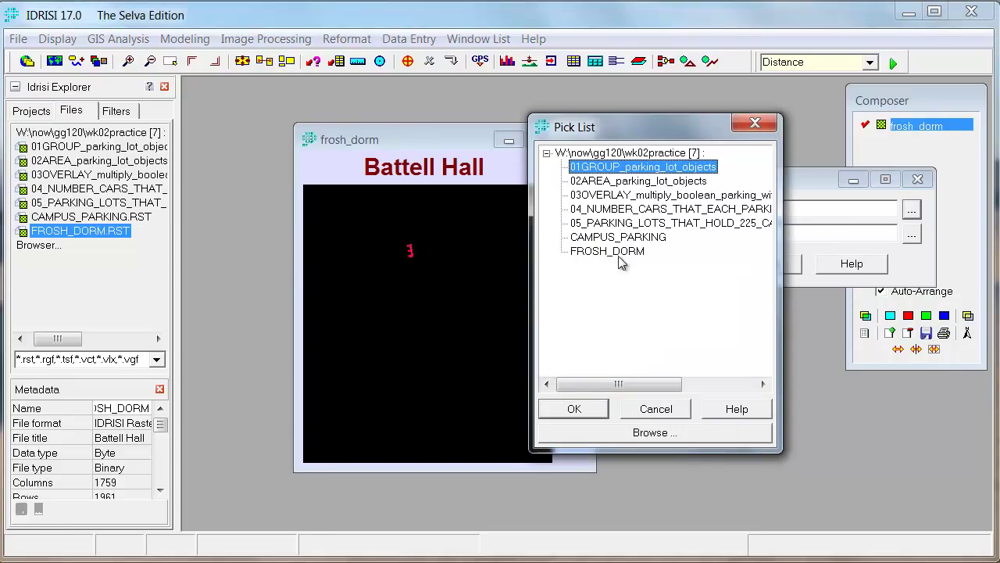
{"action": "double_click", "coordinate": [613, 253]}
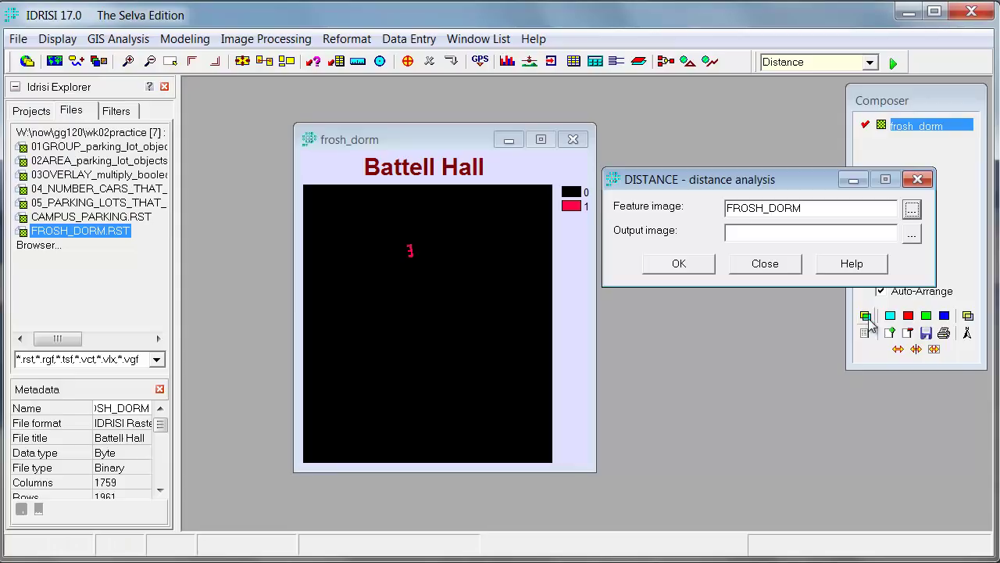
Name the distance output image 06_minimum_distance_from_the_dorm in wk02practice
{"action": "left_click", "coordinate": [913, 236]}
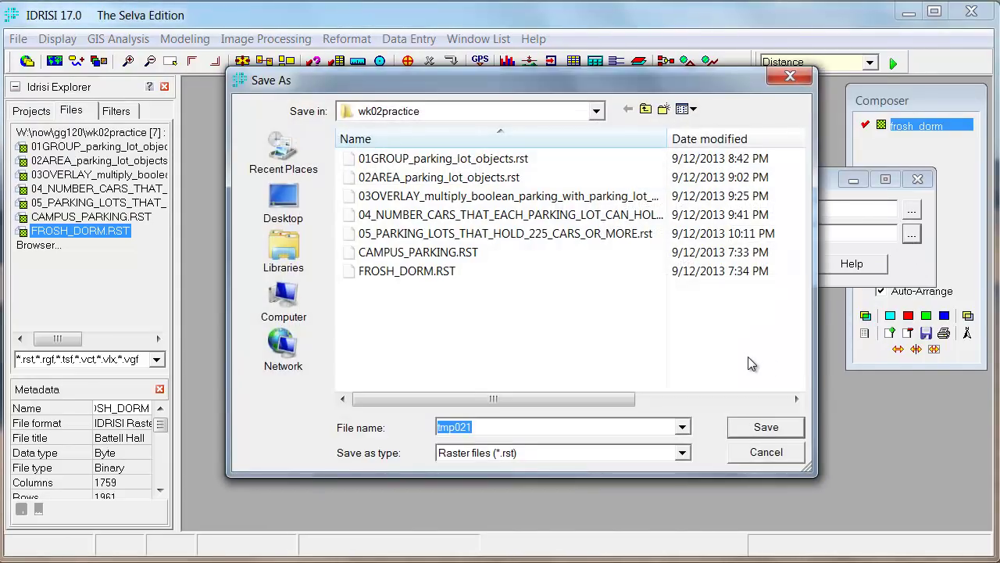
{"action": "type", "text": "06_minimum_distance_"}
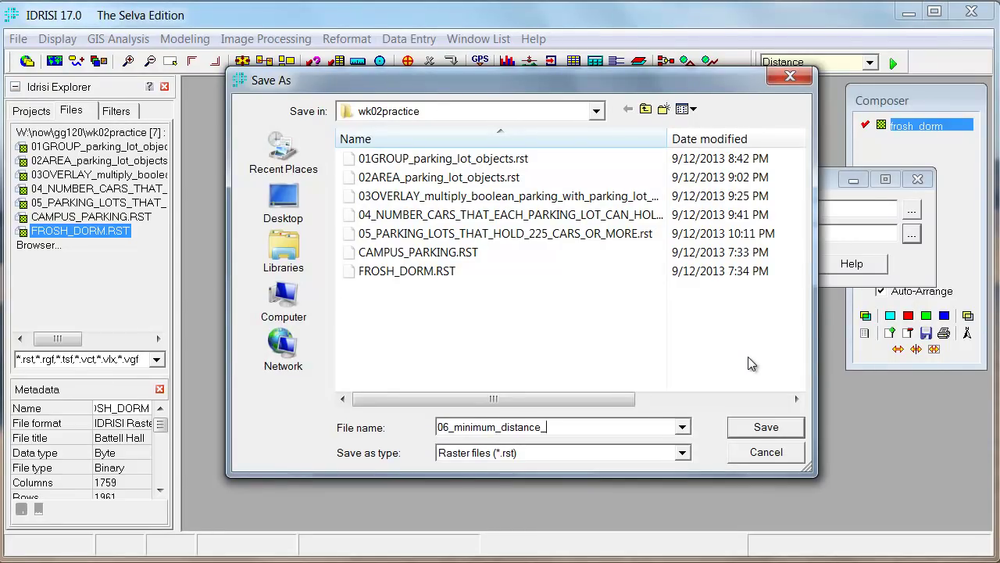
{"action": "type", "text": "from_the_dorm"}
{"action": "key", "text": "Return"}
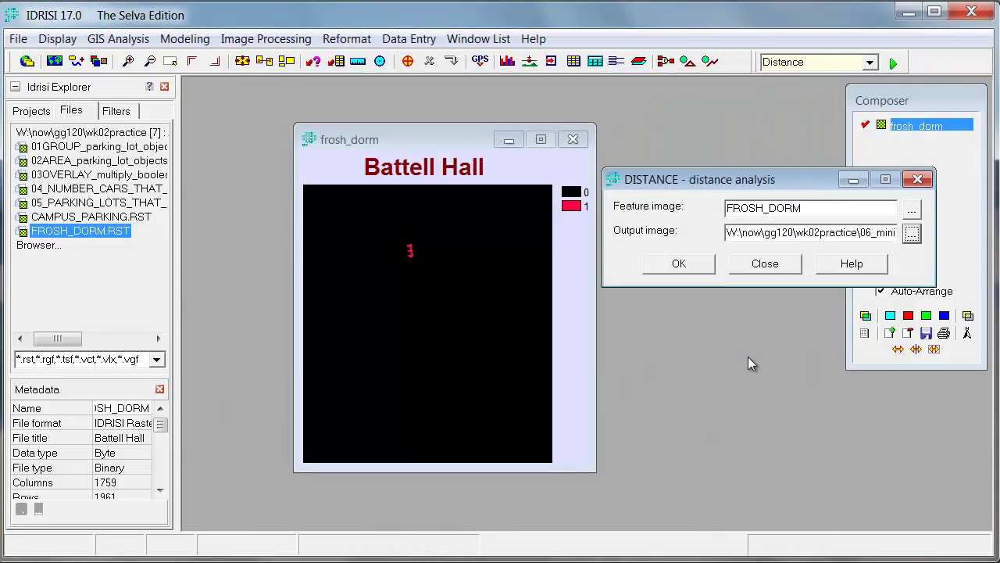
Run the dorm distance analysis and inquire distance values at six points on the result
{"action": "left_click", "coordinate": [680, 263]}
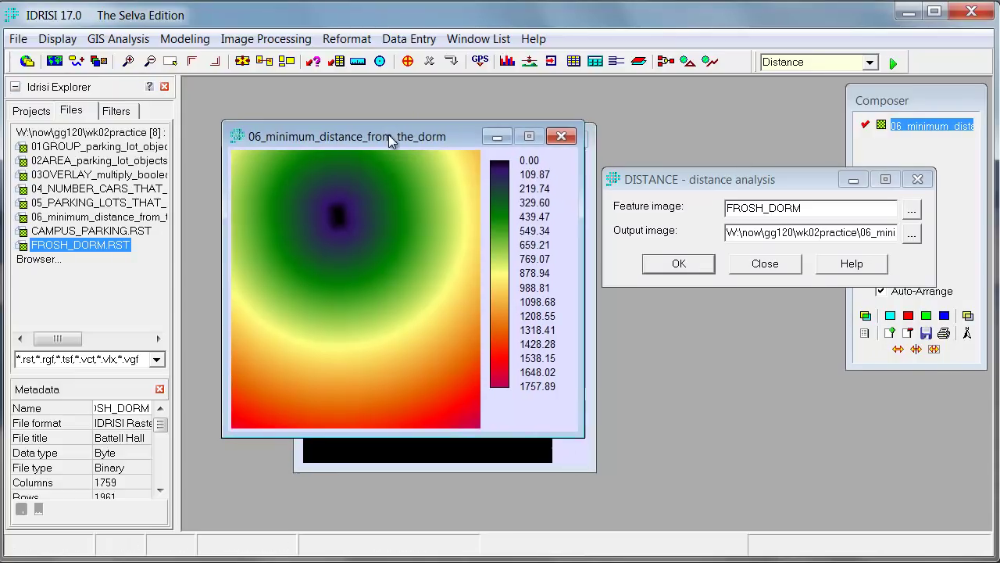
{"action": "left_click_drag", "start_coordinate": [388, 135], "coordinate": [362, 109]}
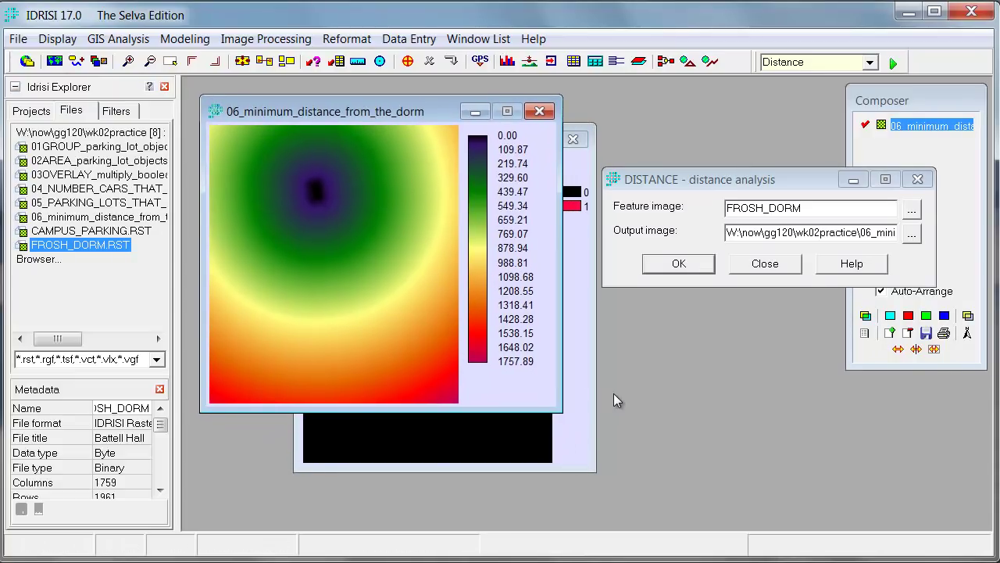
{"action": "left_click", "coordinate": [314, 61]}
{"action": "left_click", "coordinate": [402, 376]}
{"action": "left_click", "coordinate": [381, 374]}
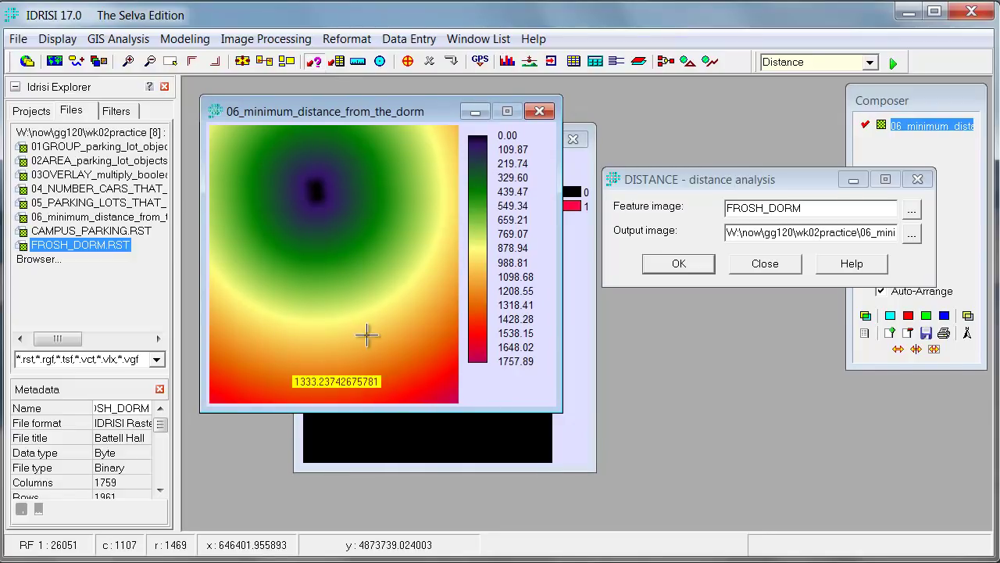
{"action": "left_click", "coordinate": [366, 334]}
{"action": "left_click", "coordinate": [354, 301]}
{"action": "left_click", "coordinate": [339, 286]}
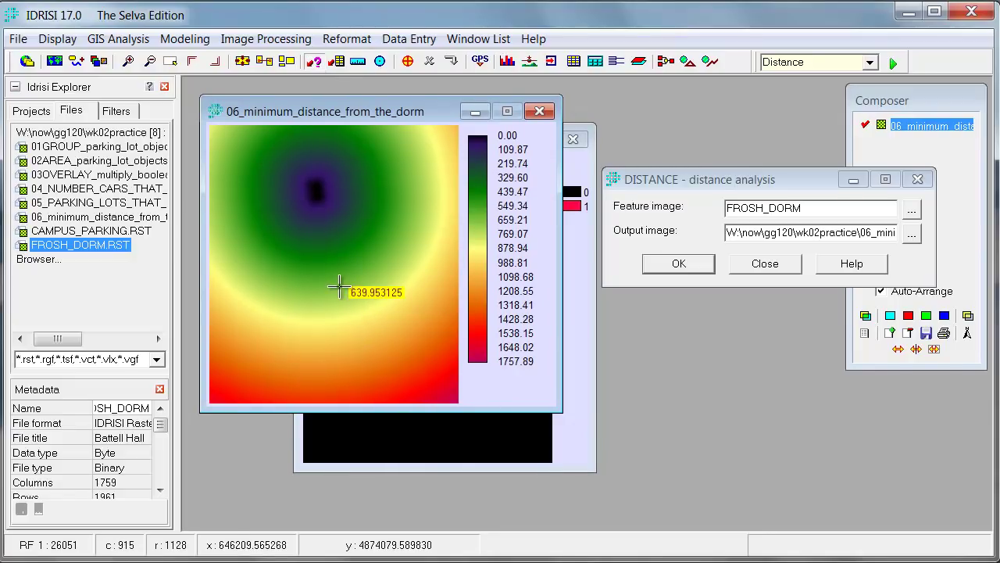
{"action": "left_click", "coordinate": [272, 286]}
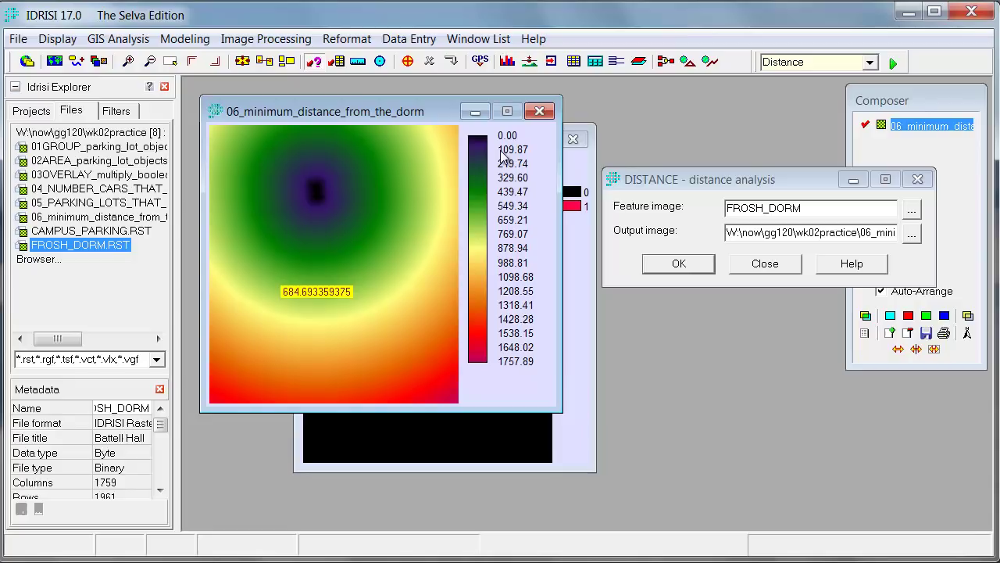
Raise the frosh_dorm map and display the CAMPUS_PARKING raster
{"action": "left_click", "coordinate": [577, 183]}
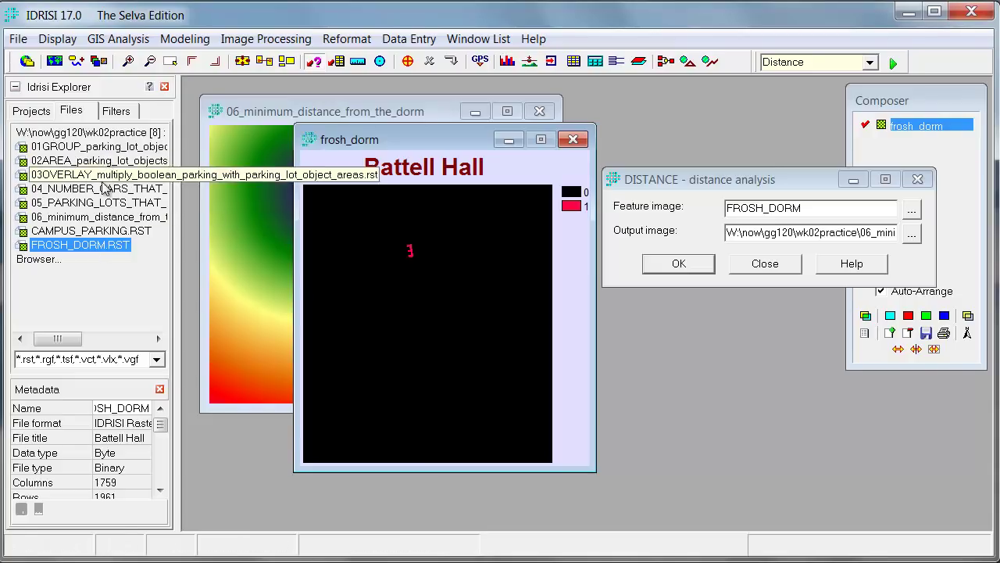
{"action": "double_click", "coordinate": [84, 231]}
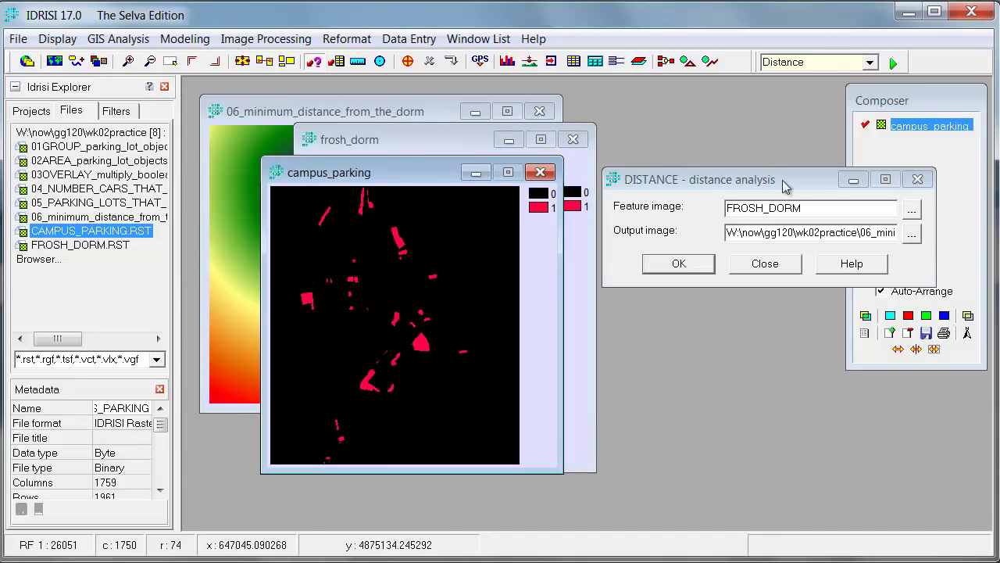
Set CAMPUS_PARKING as the Distance feature image
{"action": "left_click", "coordinate": [912, 210]}
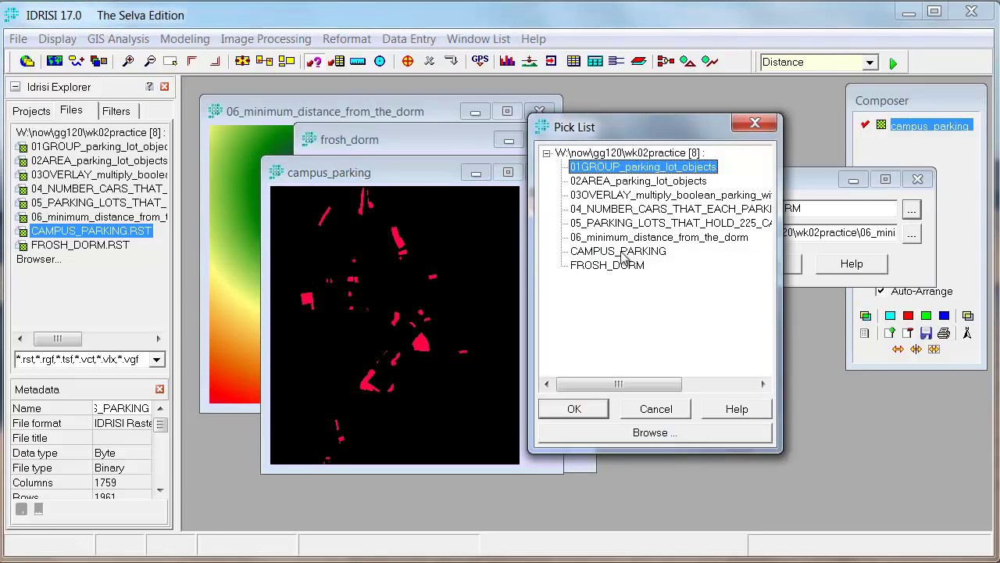
{"action": "left_click", "coordinate": [622, 251]}
{"action": "left_click", "coordinate": [576, 408]}
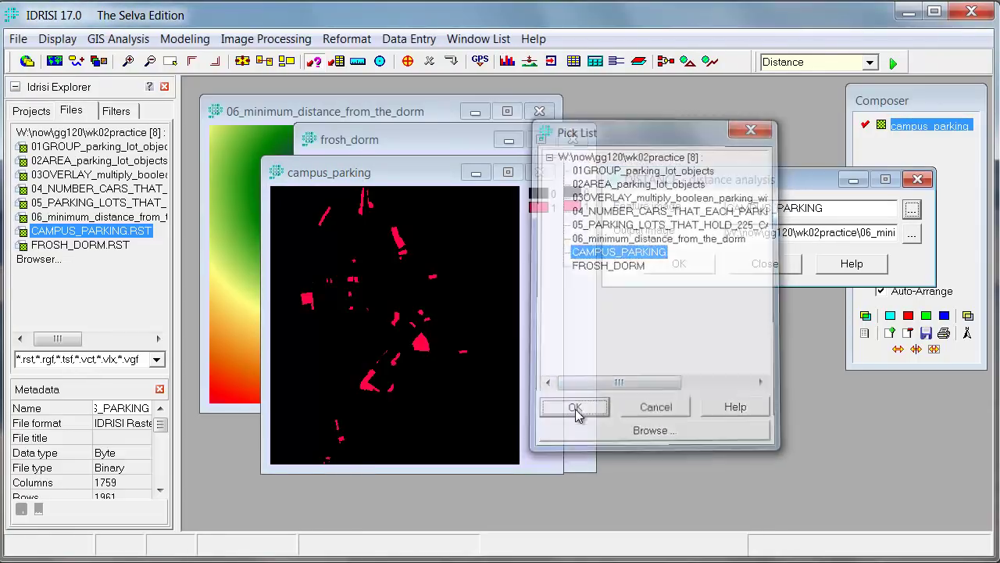
Enter 9999playing_distance_boolean_archipelago as the output image file name
{"action": "left_click", "coordinate": [912, 233]}
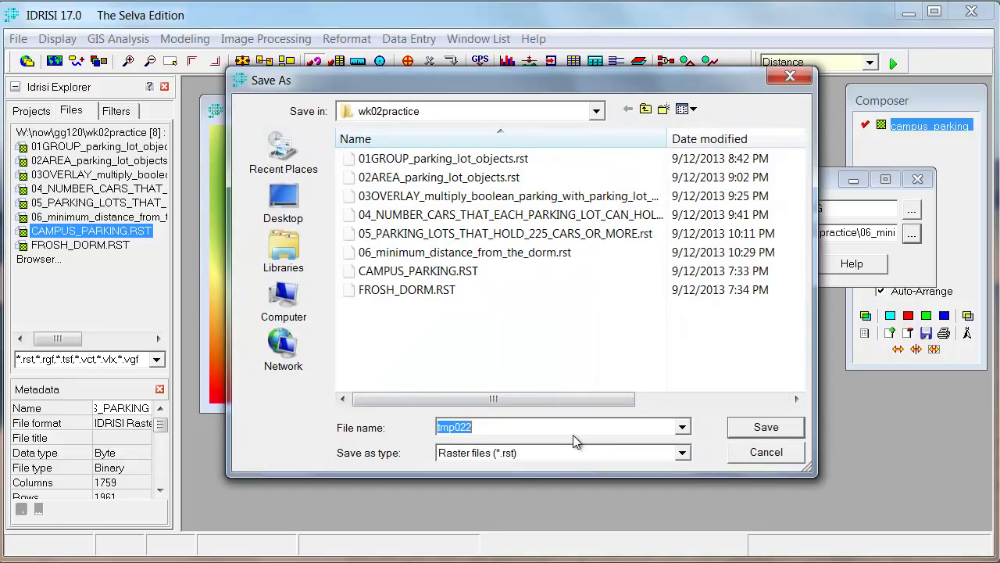
{"action": "type", "text": "9999playing_dia"}
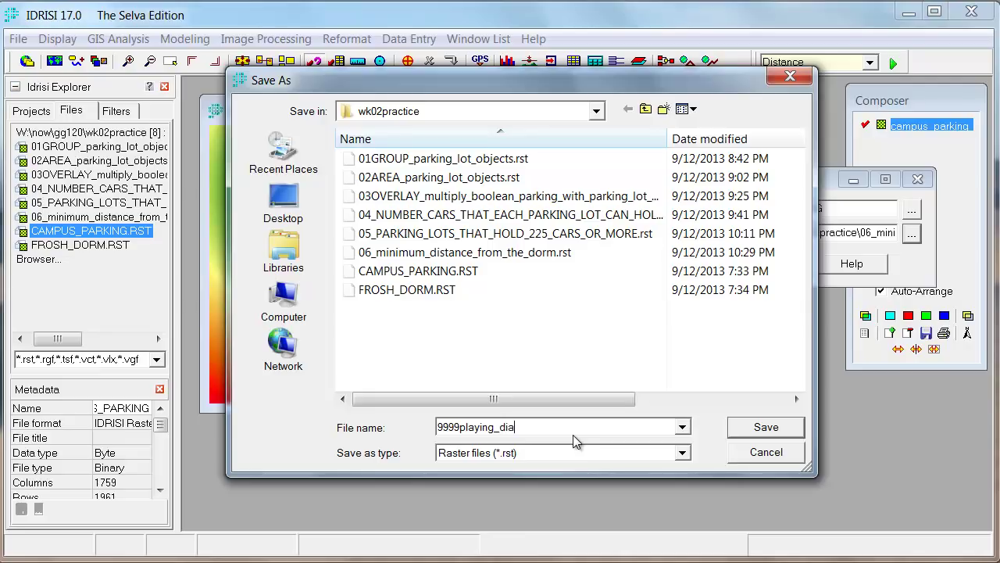
{"action": "key", "text": "BackSpace"}
{"action": "type", "text": "aying_distance_boolean_archipelago"}
Save the output name, run Distance from the parking lots, and reposition the result map
{"action": "left_click", "coordinate": [756, 432]}
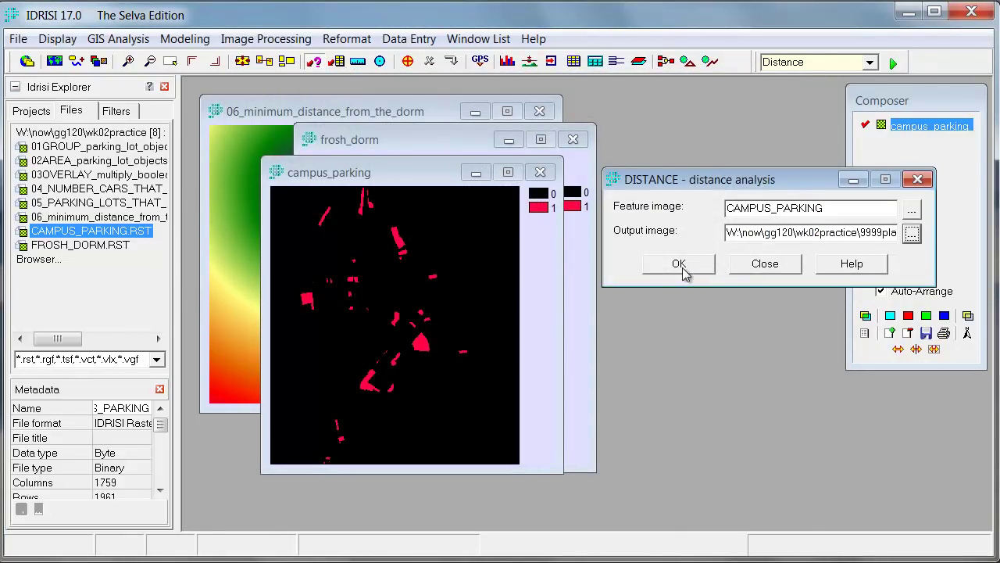
{"action": "left_click", "coordinate": [679, 264]}
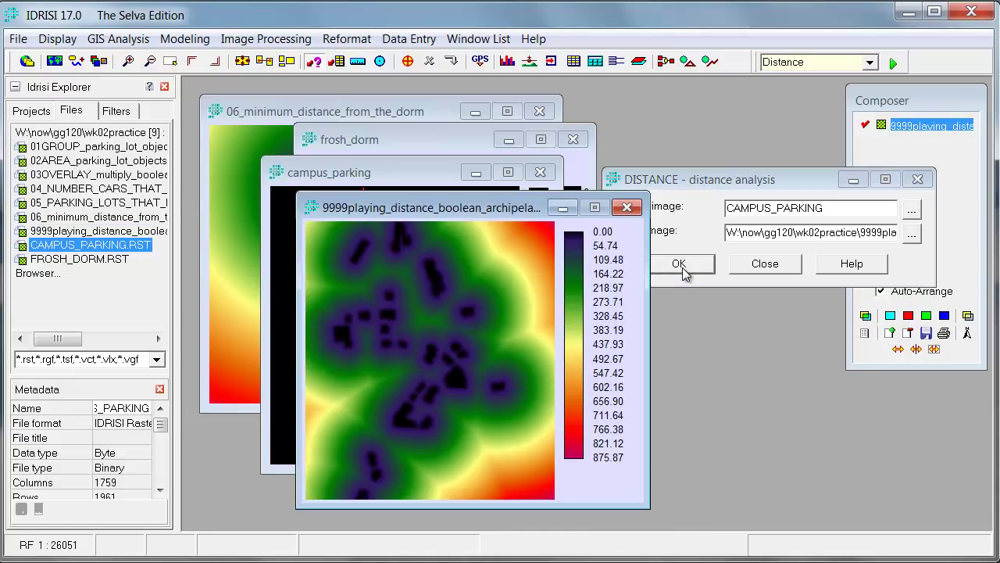
{"action": "left_click_drag", "start_coordinate": [477, 208], "coordinate": [396, 107]}
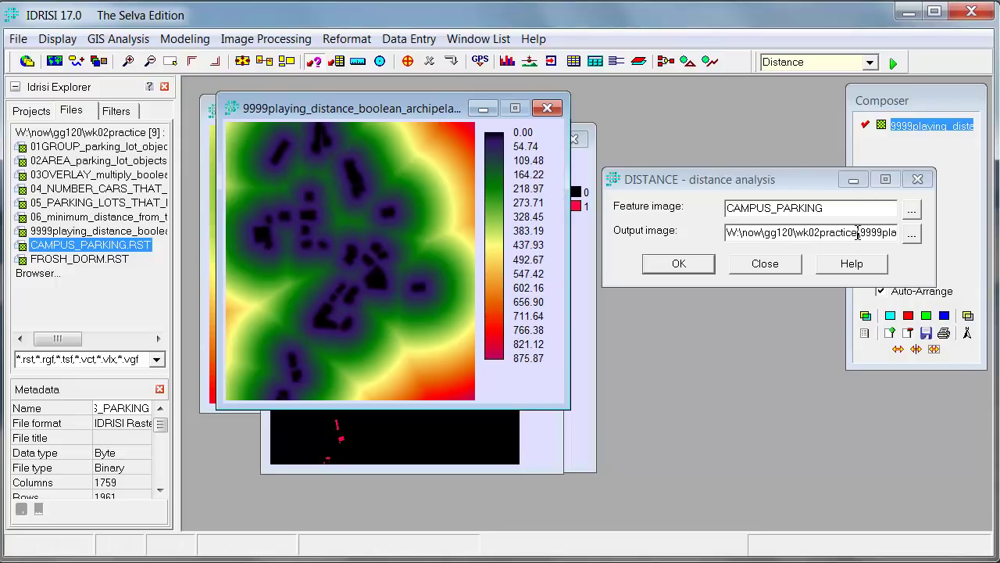
Use 01GROUP_parking_lot_objects as feature image, saving output as 9999playing_distance_object_islands
{"action": "left_click", "coordinate": [918, 212]}
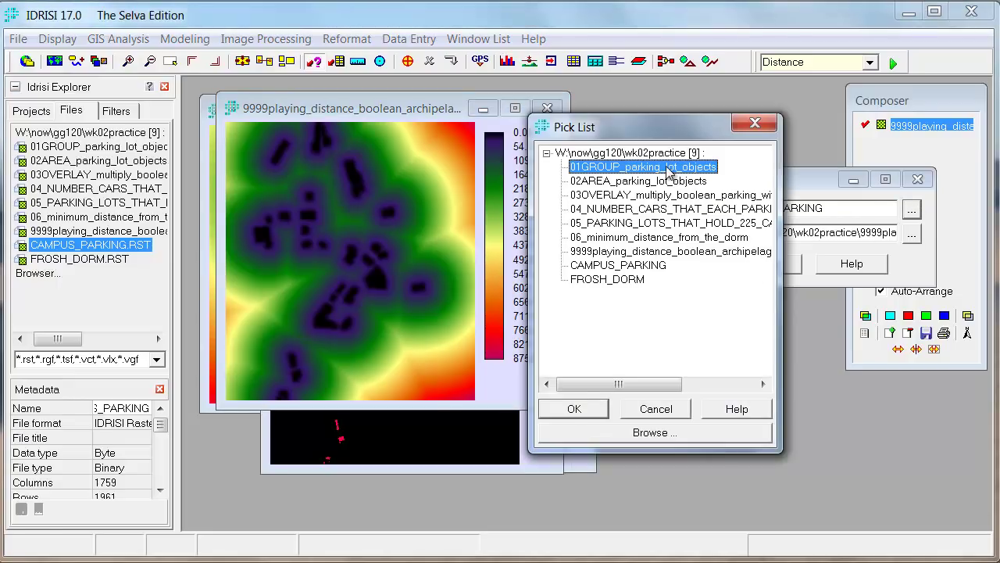
{"action": "left_click", "coordinate": [575, 408]}
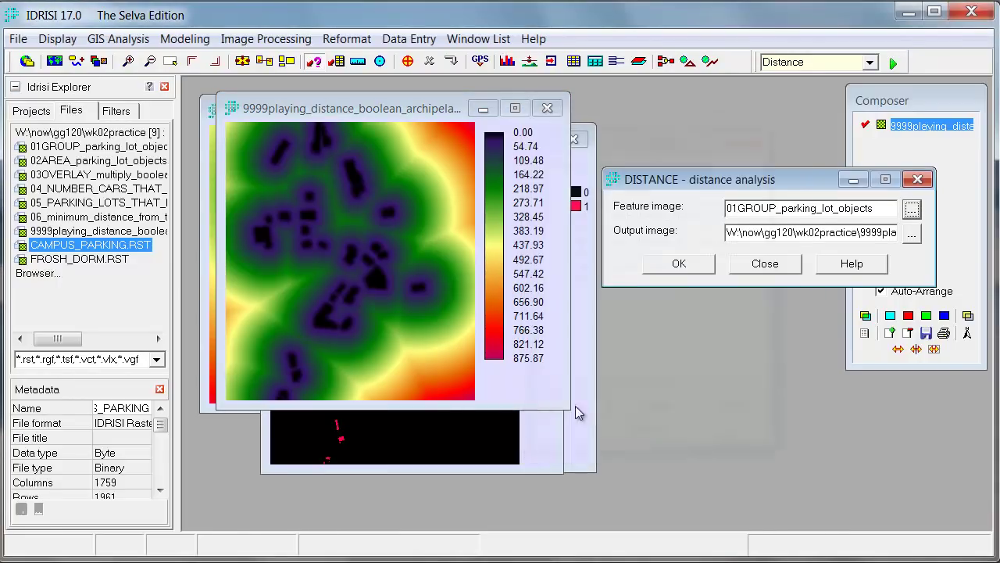
{"action": "left_click", "coordinate": [912, 234]}
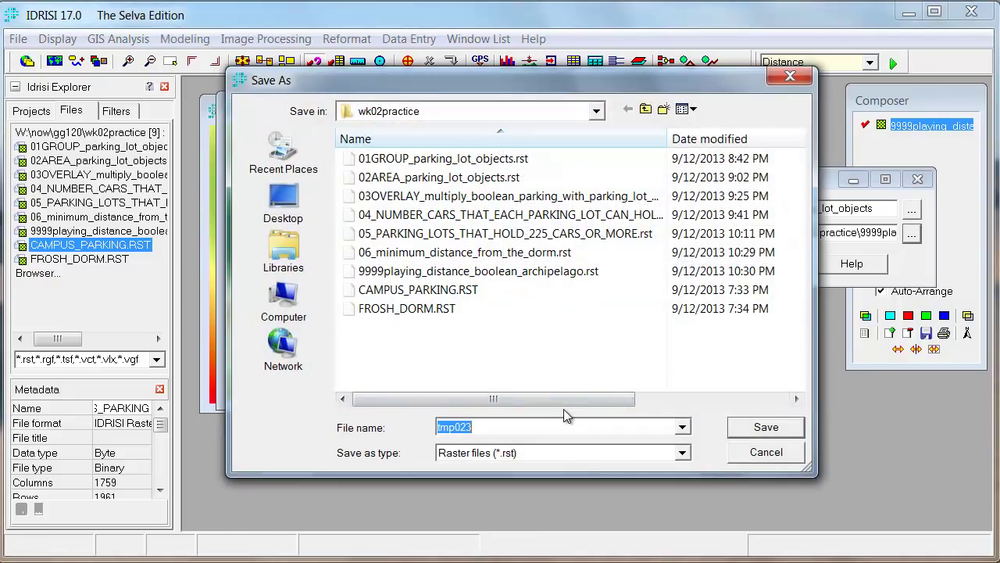
{"action": "type", "text": "9999"}
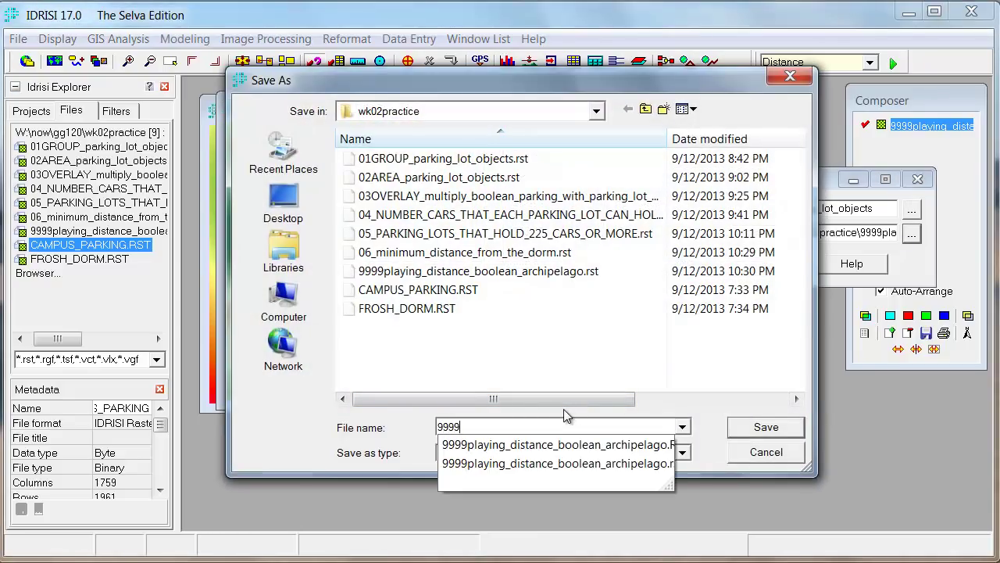
{"action": "type", "text": "playing_distance_object"}
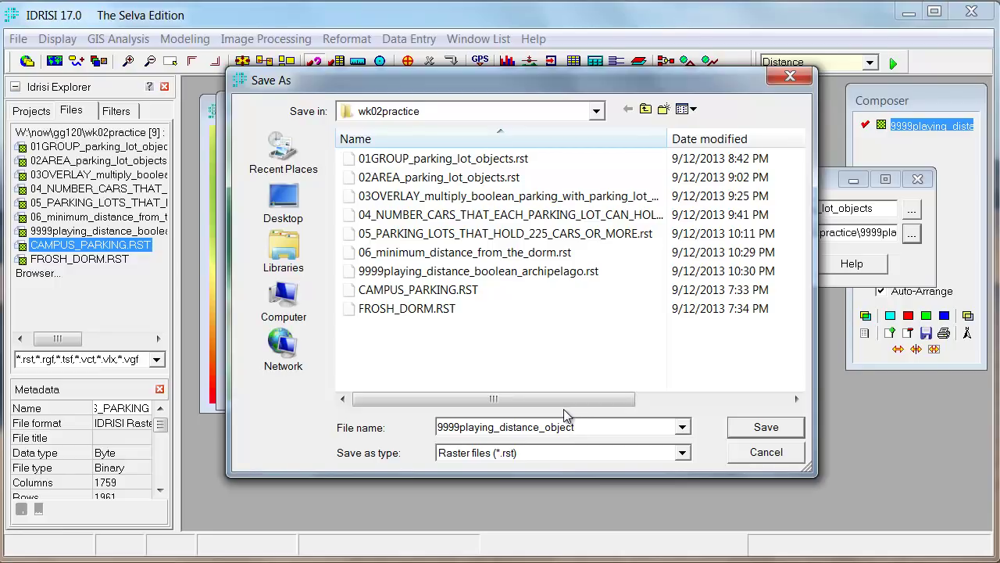
{"action": "type", "text": "_islands"}
{"action": "left_click", "coordinate": [768, 432]}
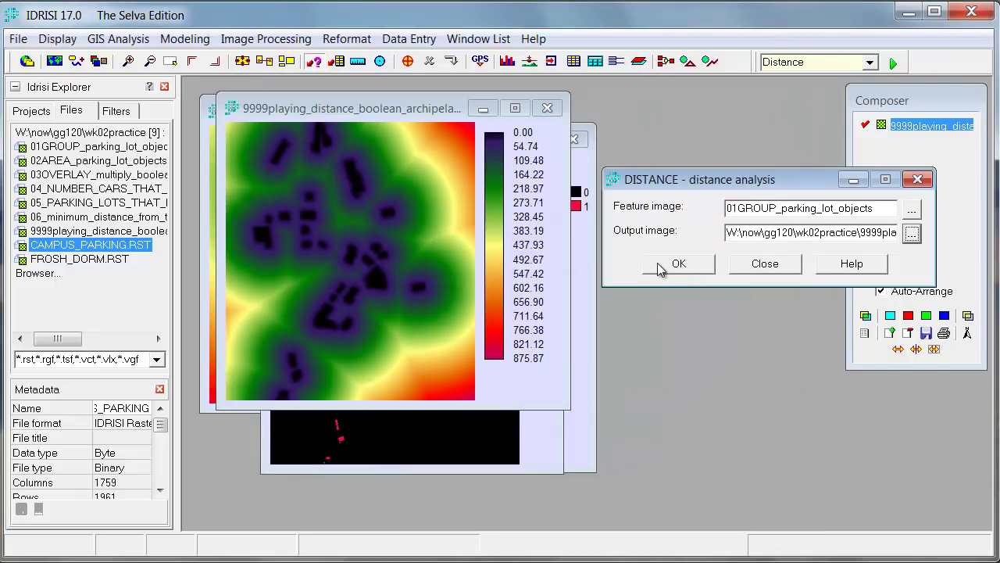
Run Distance and place the object_islands map upper right beside the boolean archipelago map
{"action": "left_click", "coordinate": [661, 266]}
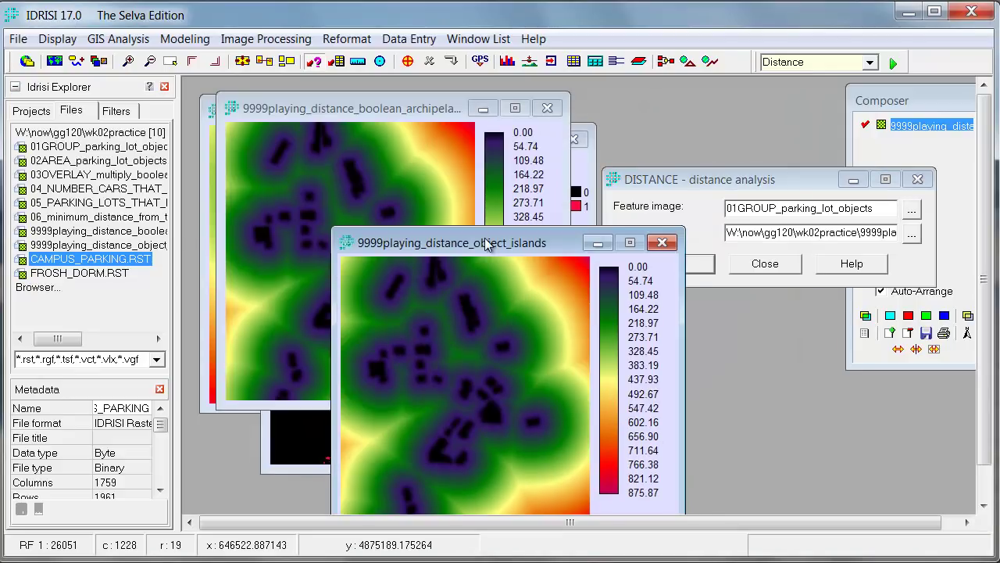
{"action": "left_click_drag", "start_coordinate": [486, 244], "coordinate": [727, 104]}
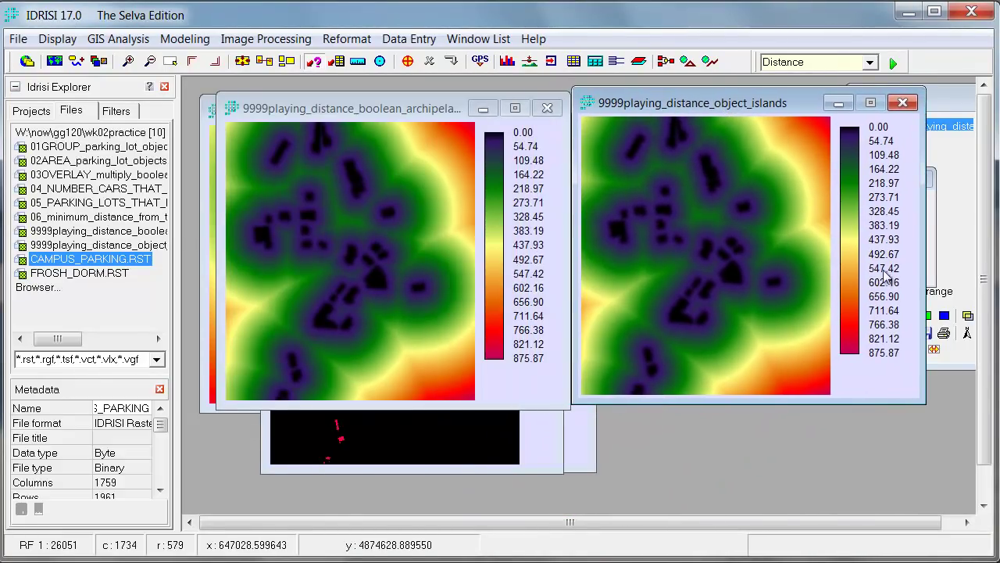
{"action": "left_click_drag", "start_coordinate": [312, 120], "coordinate": [304, 114]}
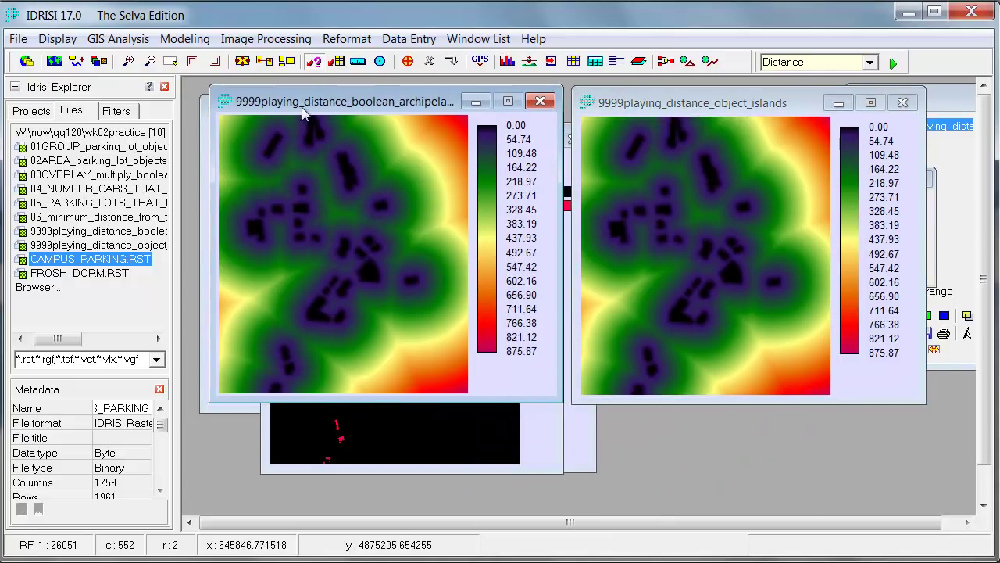
Open 01GROUP_parking_lot_objects and arrange it to the right of the campus_parking map
{"action": "left_click", "coordinate": [543, 434]}
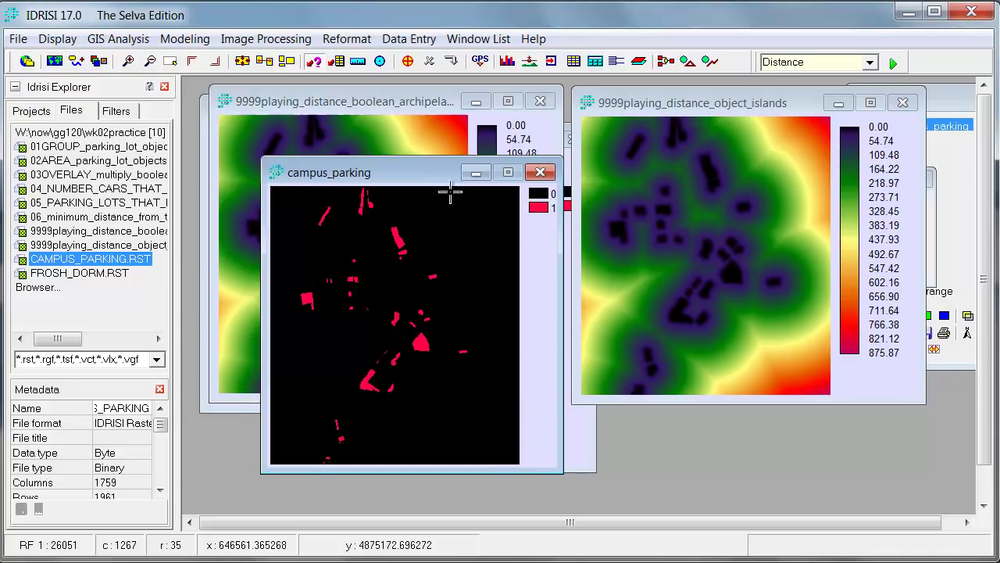
{"action": "left_click_drag", "start_coordinate": [438, 172], "coordinate": [419, 173]}
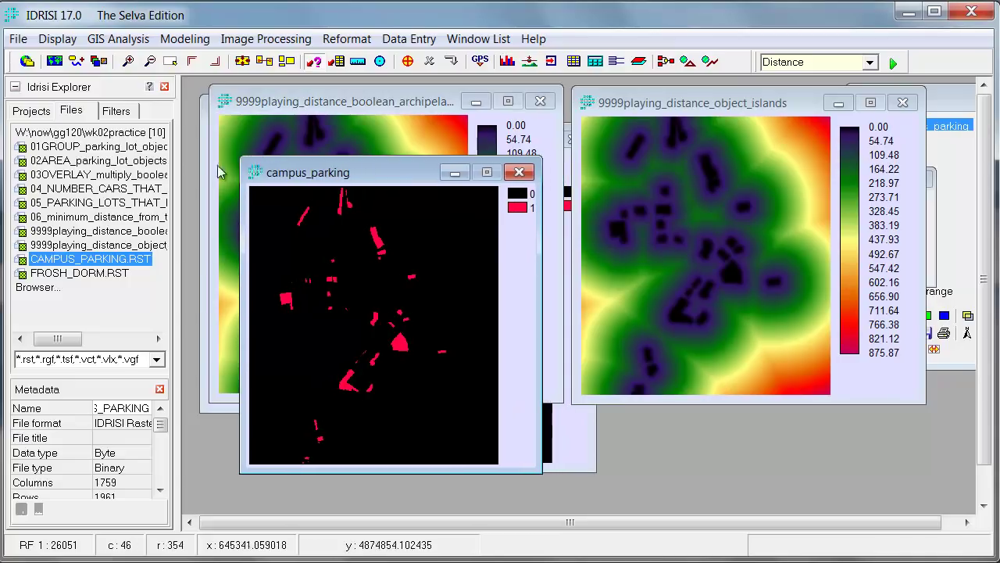
{"action": "double_click", "coordinate": [93, 149]}
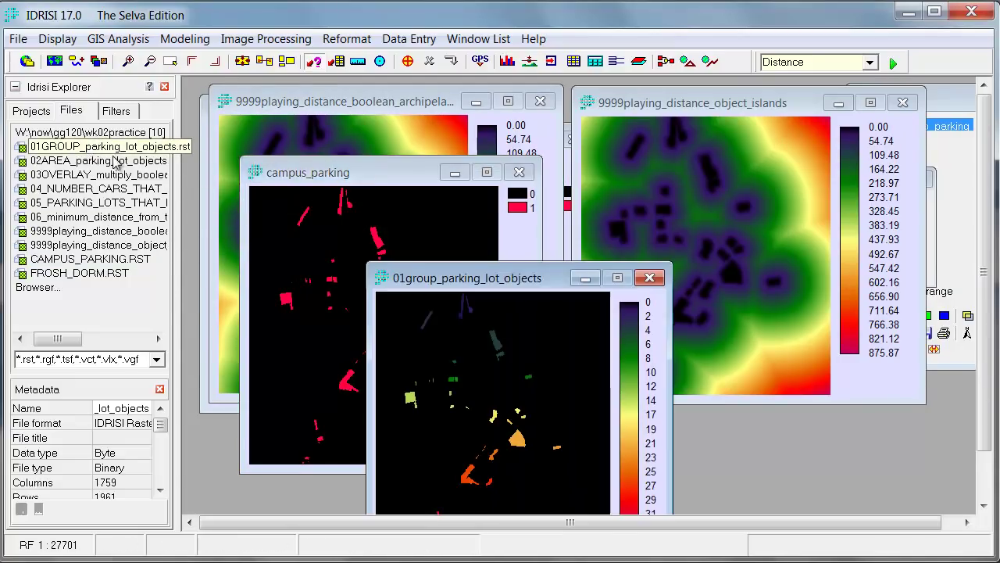
{"action": "left_click_drag", "start_coordinate": [428, 288], "coordinate": [622, 182]}
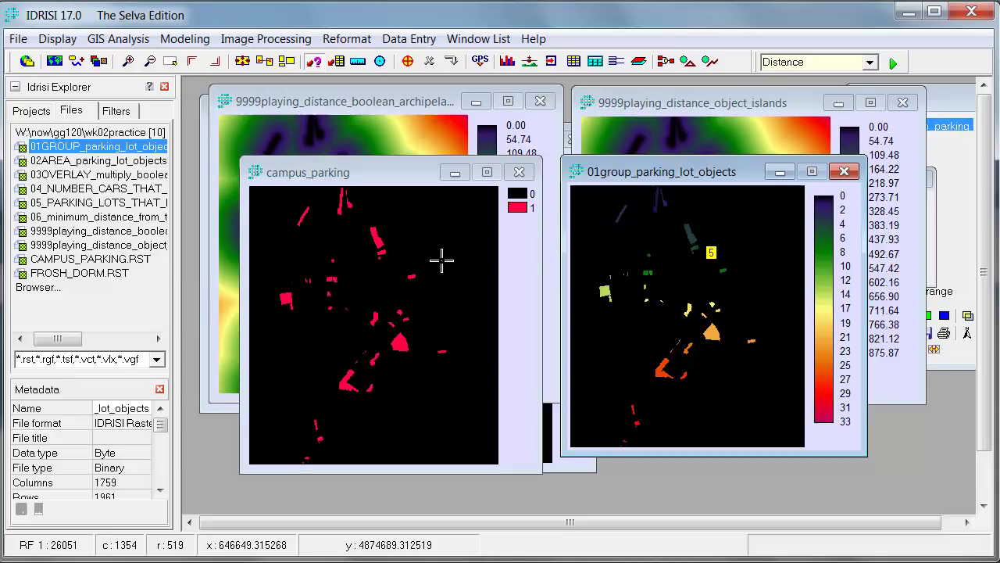
{"action": "left_click_drag", "start_coordinate": [602, 174], "coordinate": [592, 177]}
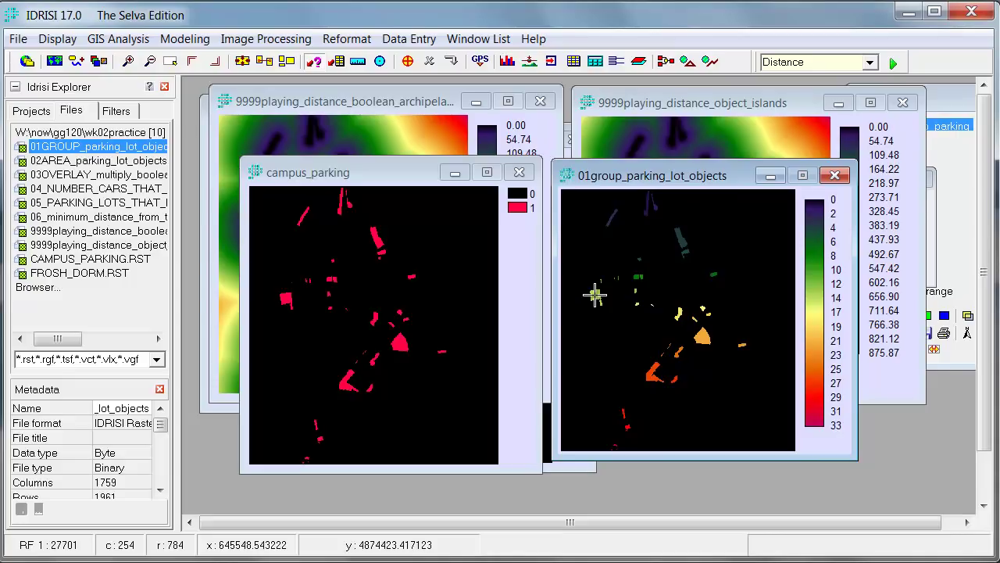
Bring both distance maps forward and launch the Image Calculator
{"action": "left_click", "coordinate": [673, 116]}
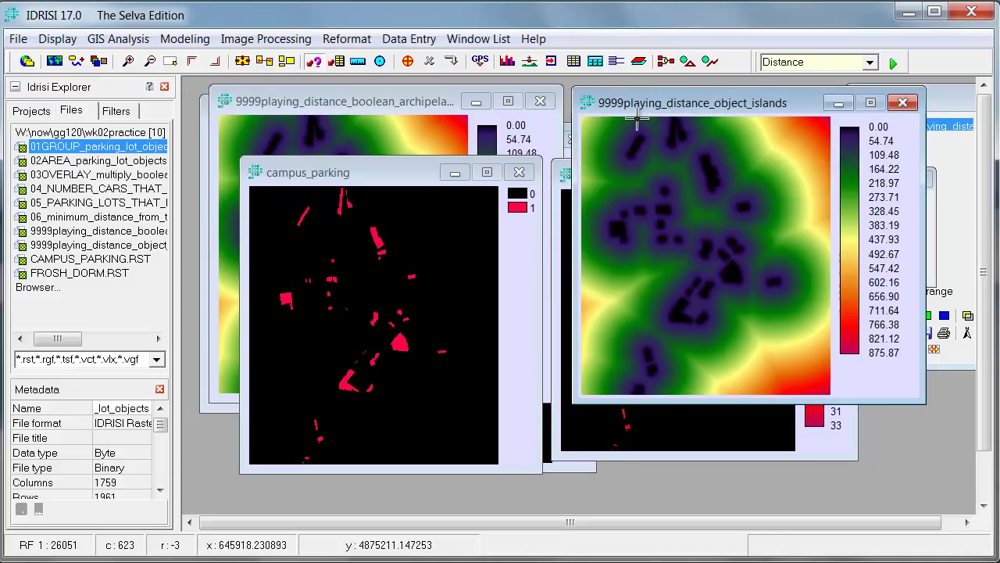
{"action": "left_click", "coordinate": [422, 114]}
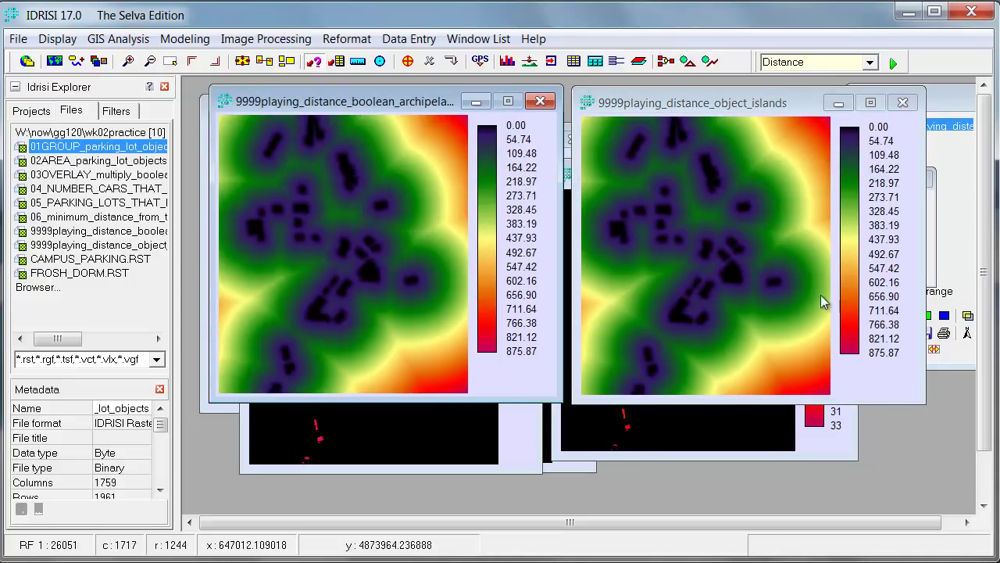
{"action": "left_click", "coordinate": [823, 64]}
{"action": "type", "text": "Image Calculator"}
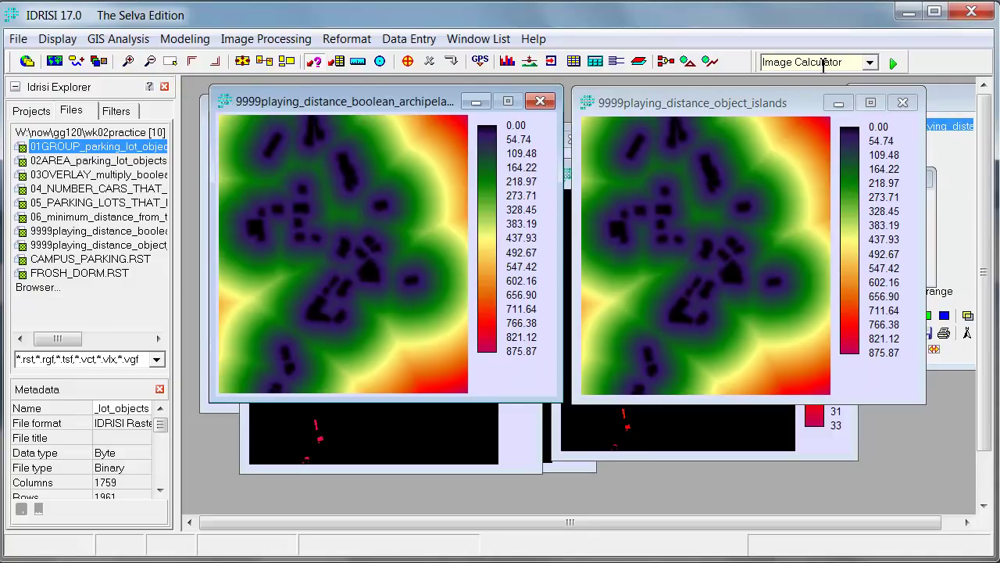
{"action": "key", "text": "Return"}
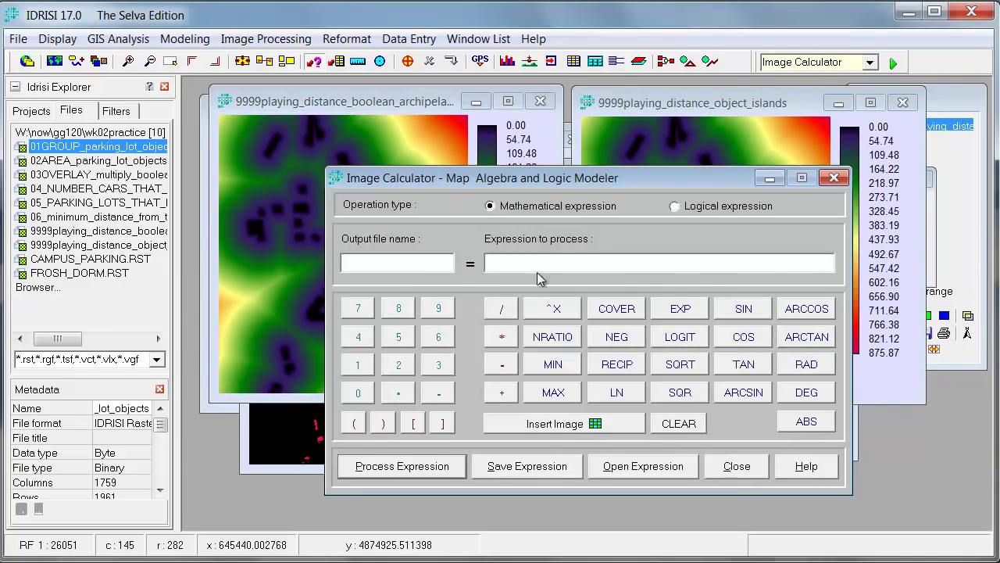
Build boolean_archipelago minus object_islands distance expression with output 9999difference_raster
{"action": "left_click", "coordinate": [544, 426]}
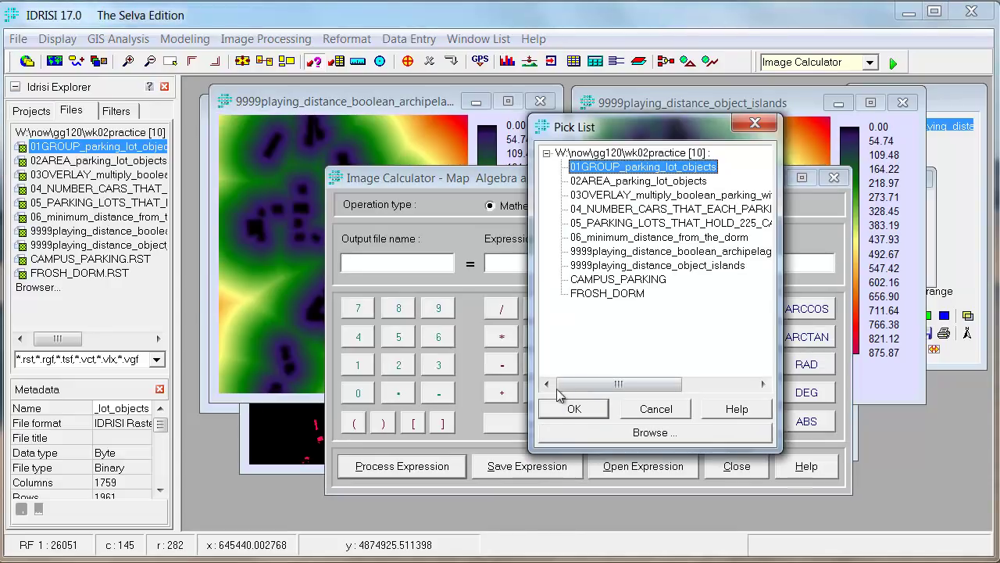
{"action": "left_click", "coordinate": [629, 251]}
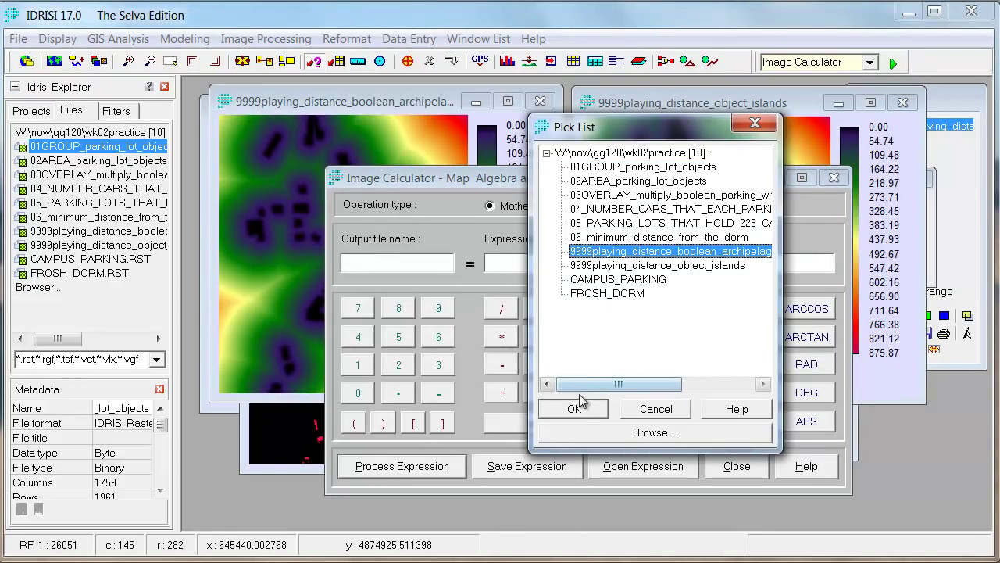
{"action": "double_click", "coordinate": [594, 257]}
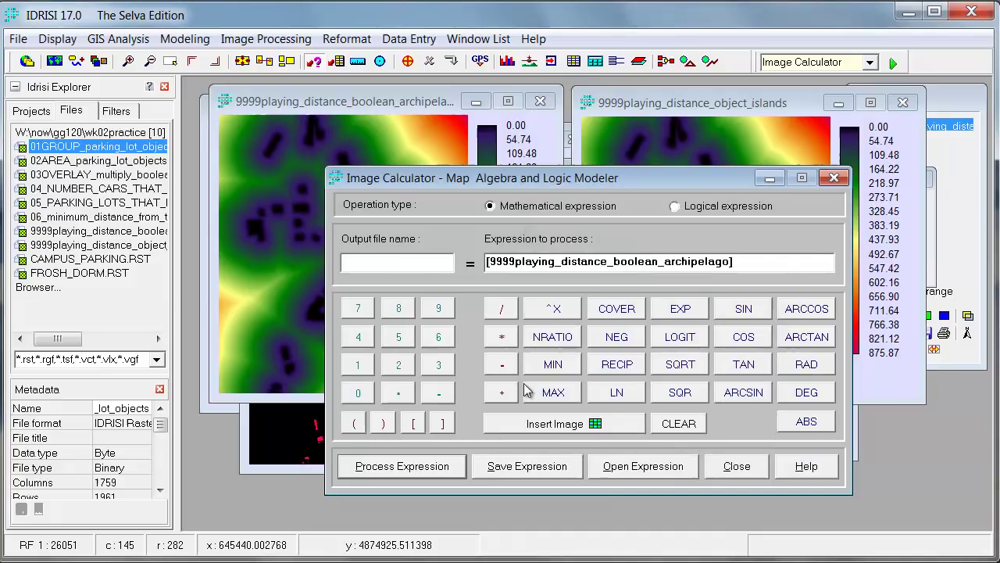
{"action": "left_click", "coordinate": [570, 425]}
{"action": "left_click", "coordinate": [644, 266]}
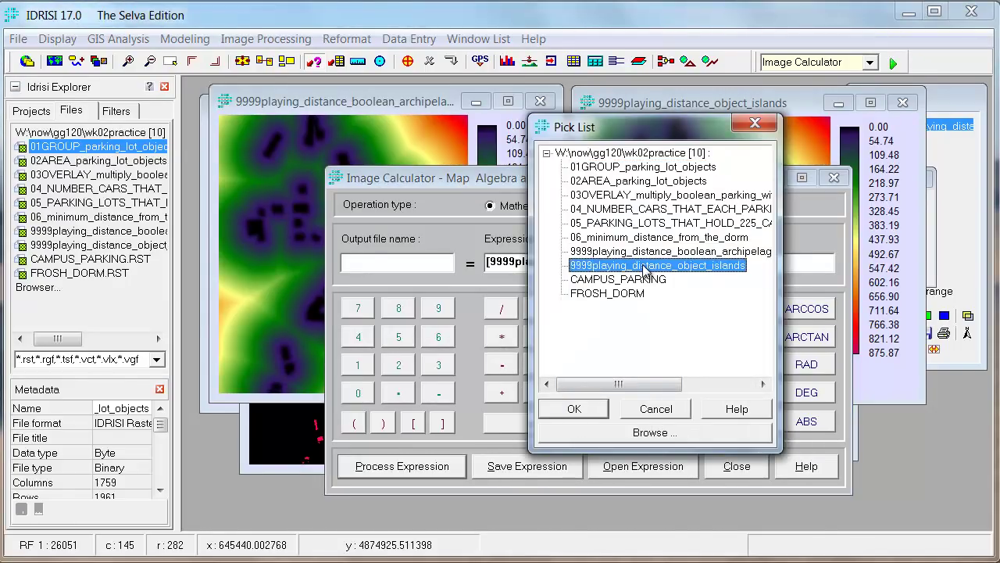
{"action": "double_click", "coordinate": [644, 266]}
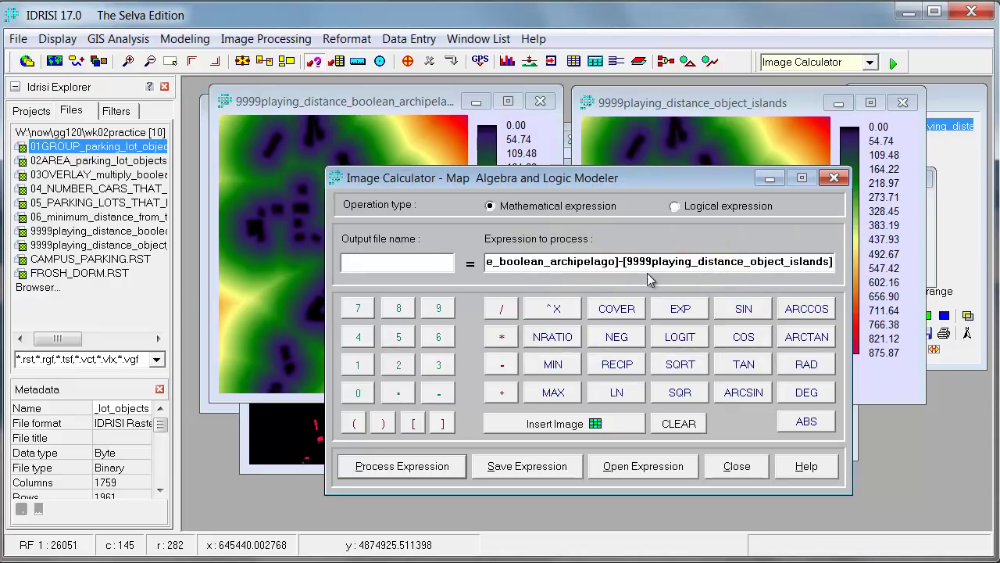
{"action": "left_click", "coordinate": [426, 262]}
{"action": "type", "text": "9999dif"}
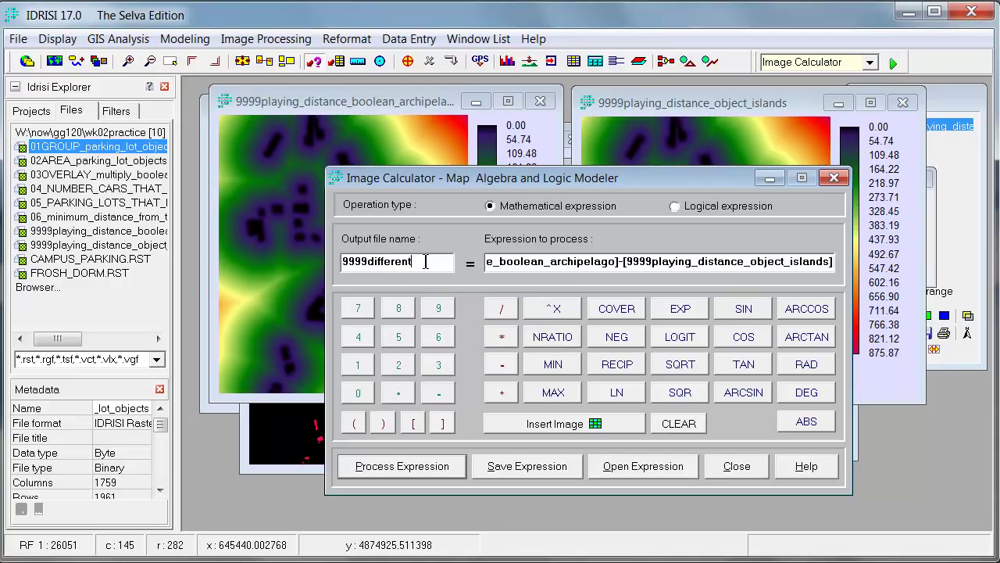
{"action": "type", "text": "ference_raster"}
Run the subtraction to create 9999difference_raster, check its legend shows all zeros, then close it
{"action": "left_click", "coordinate": [395, 471]}
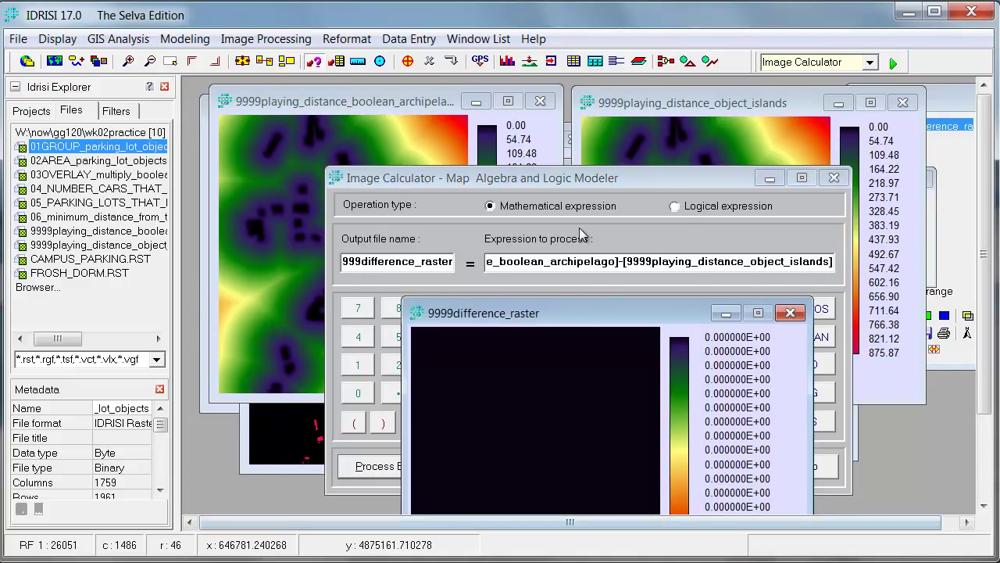
{"action": "left_click_drag", "start_coordinate": [554, 313], "coordinate": [454, 108]}
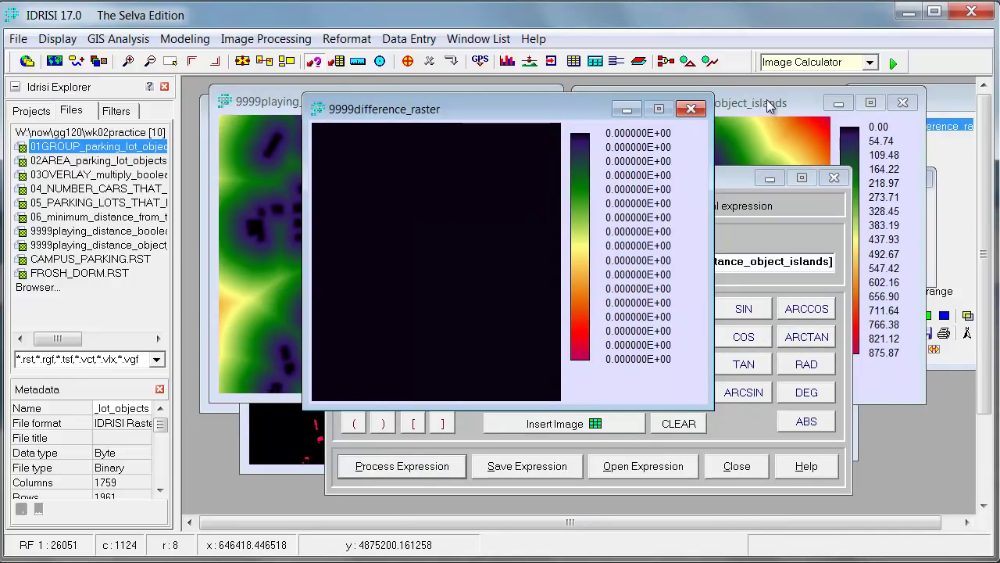
{"action": "left_click", "coordinate": [691, 110]}
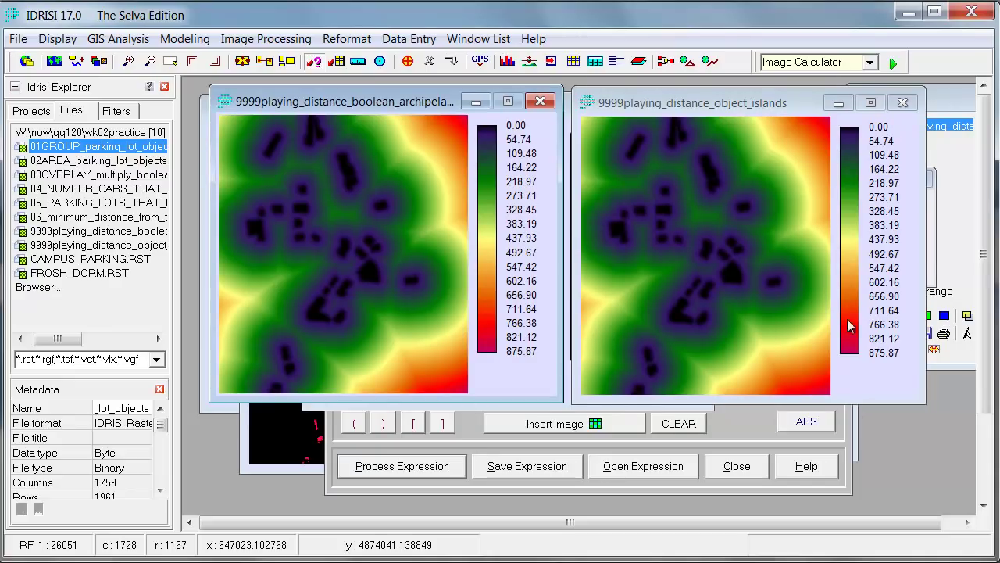
Close the object_islands and 06_minimum_distance_from_the_dorm maps, bringing the boolean archipelago map forward
{"action": "left_click", "coordinate": [900, 104]}
{"action": "left_click", "coordinate": [900, 104]}
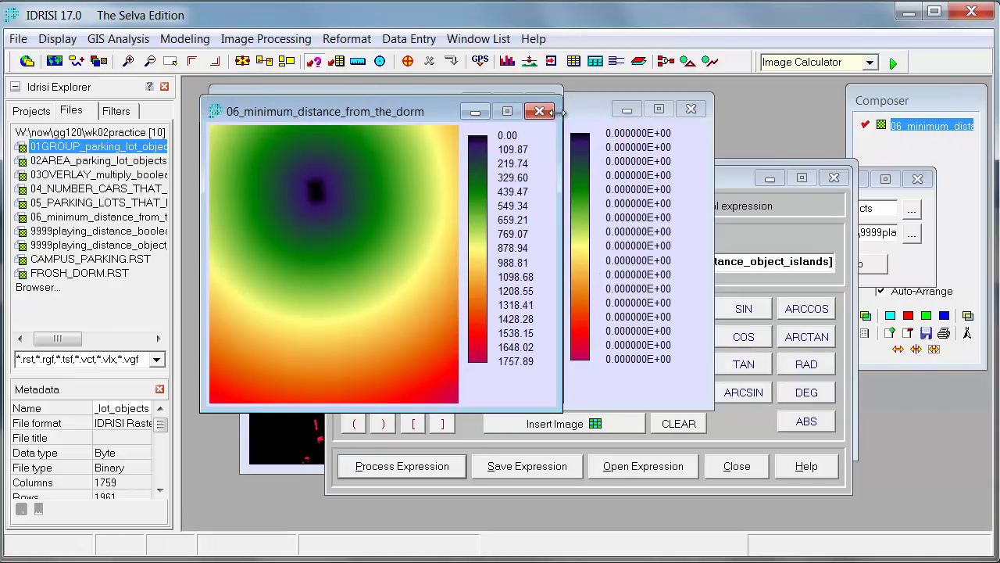
{"action": "left_click", "coordinate": [548, 111]}
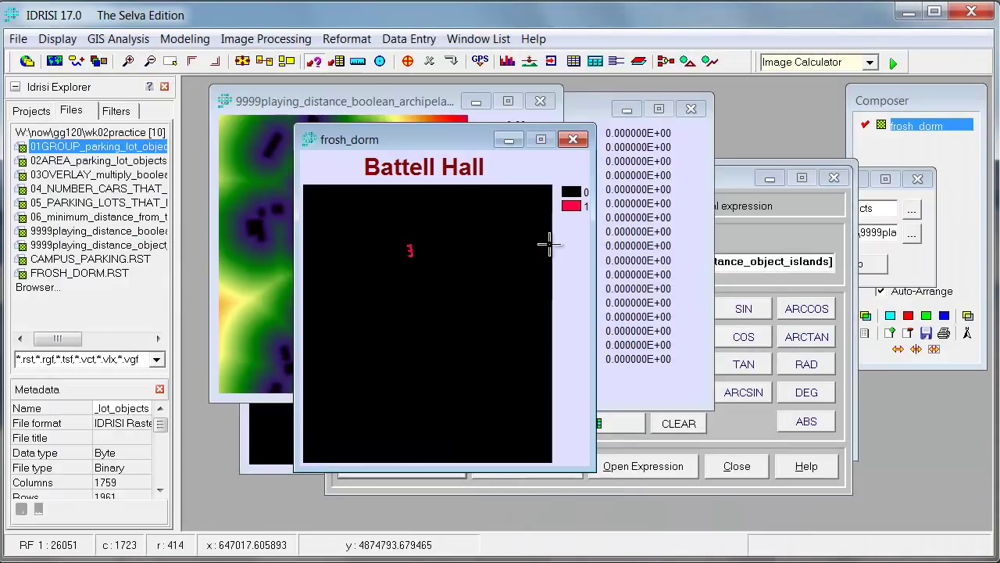
{"action": "left_click", "coordinate": [373, 102]}
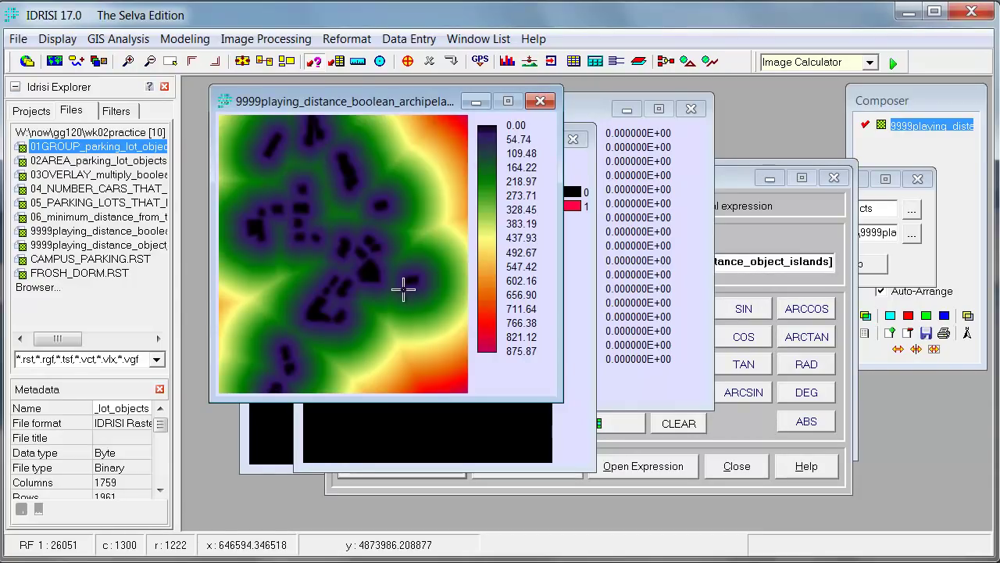